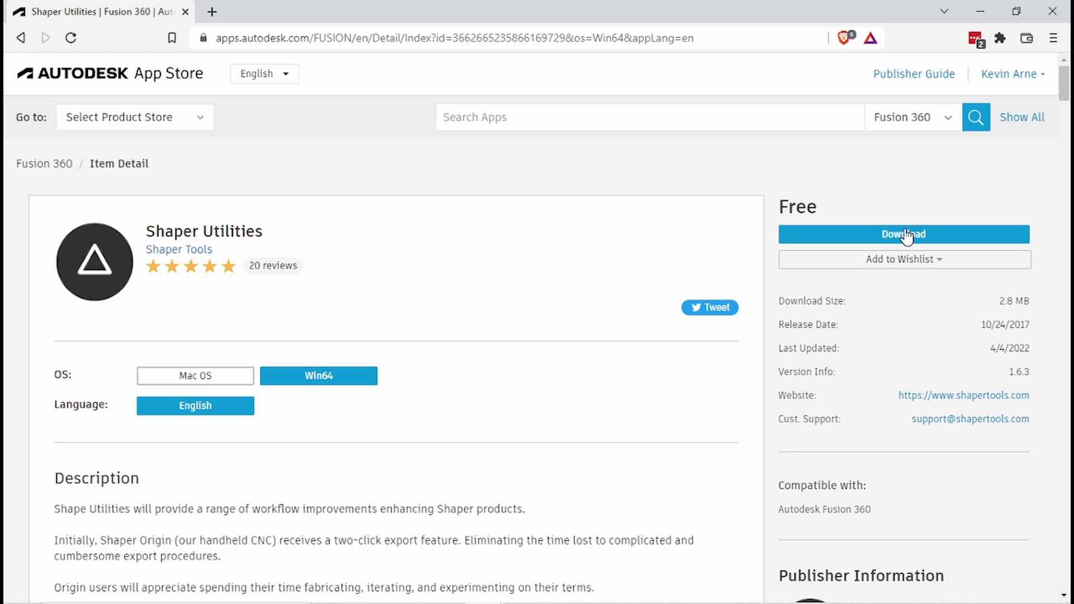
Step: Download the Win64 Shaper Utilities installer to the Desktop and install the plug-in, allowing it to run despite the SmartScreen block
left_click(906, 236)
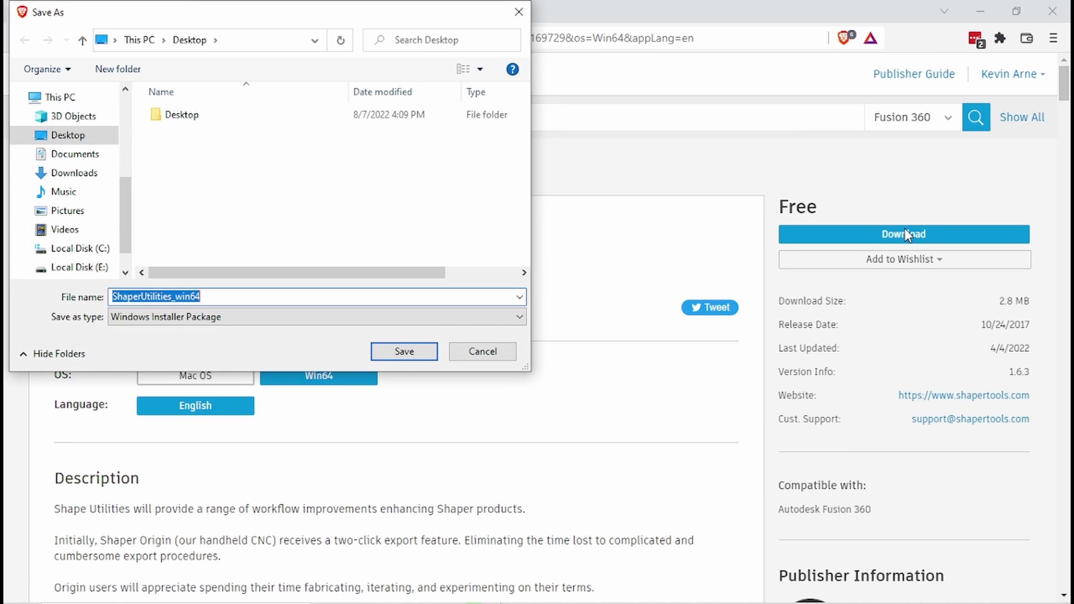
left_click(403, 353)
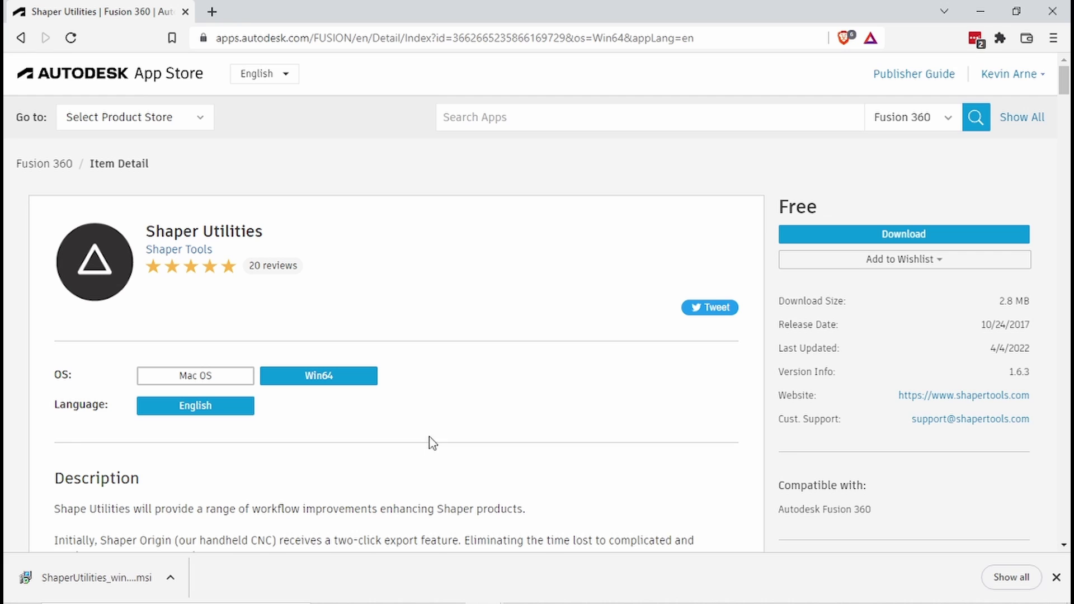
left_click(119, 587)
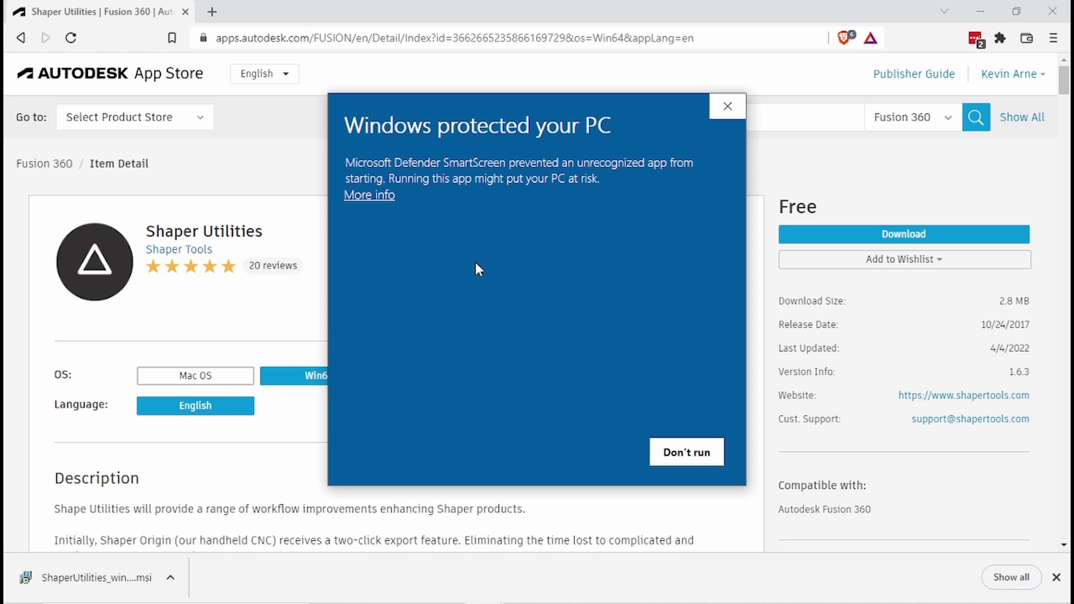
left_click(381, 196)
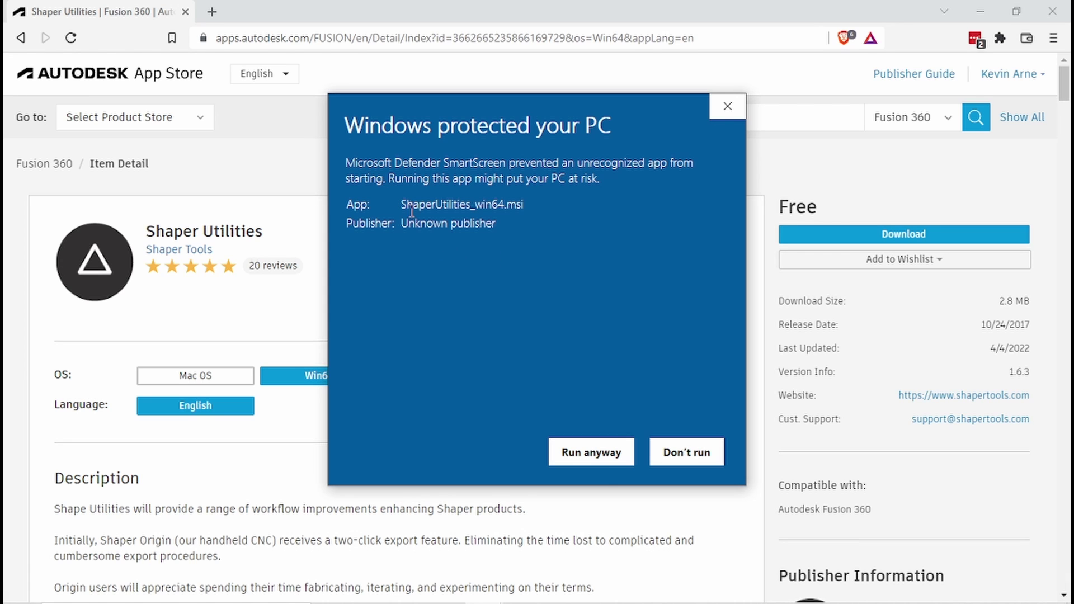
left_click(582, 462)
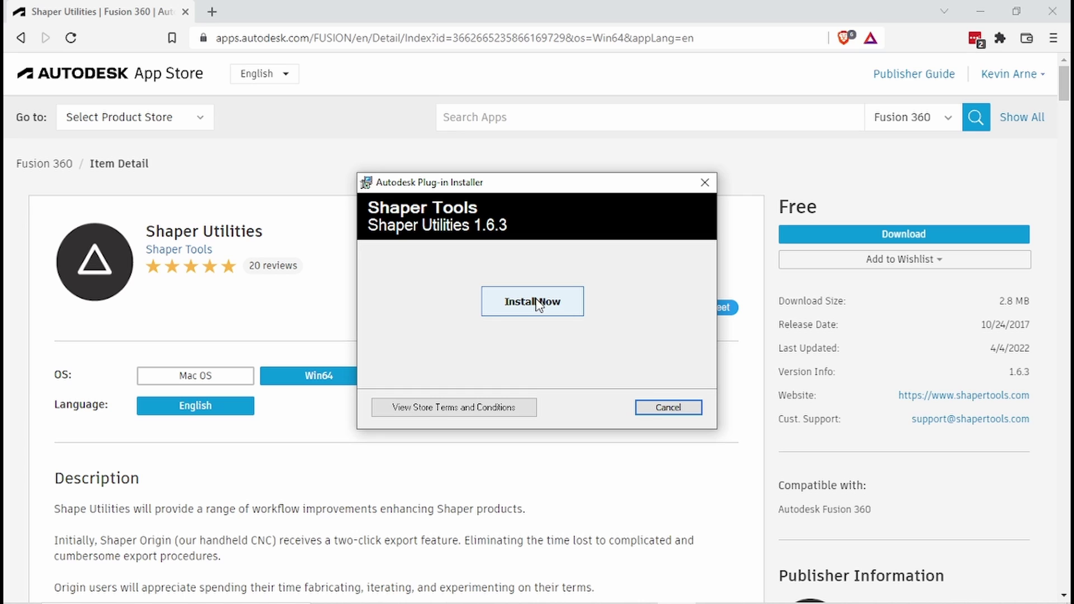
left_click(537, 304)
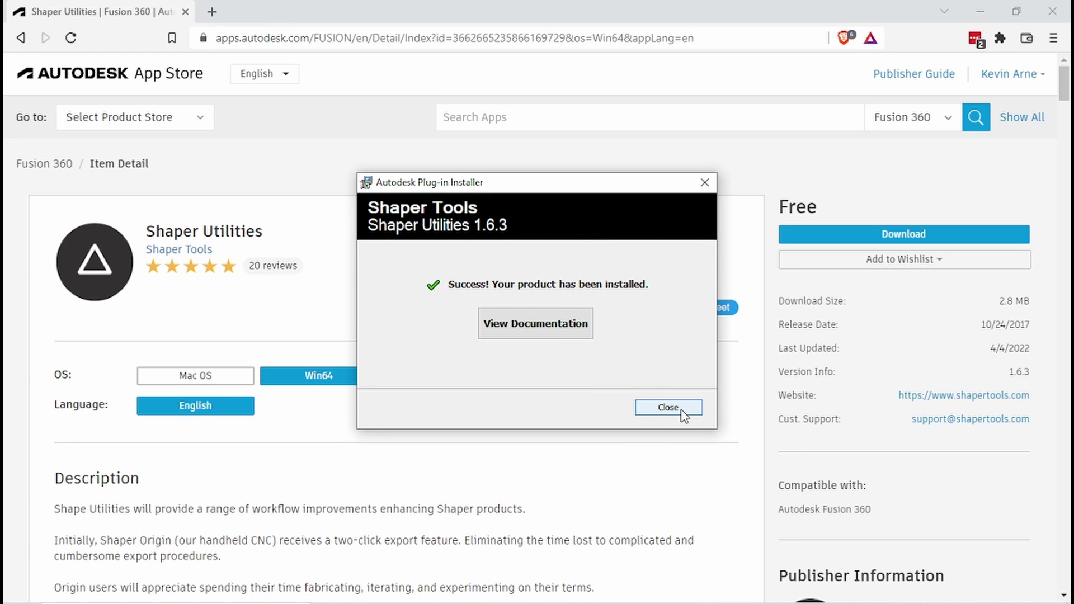
left_click(669, 408)
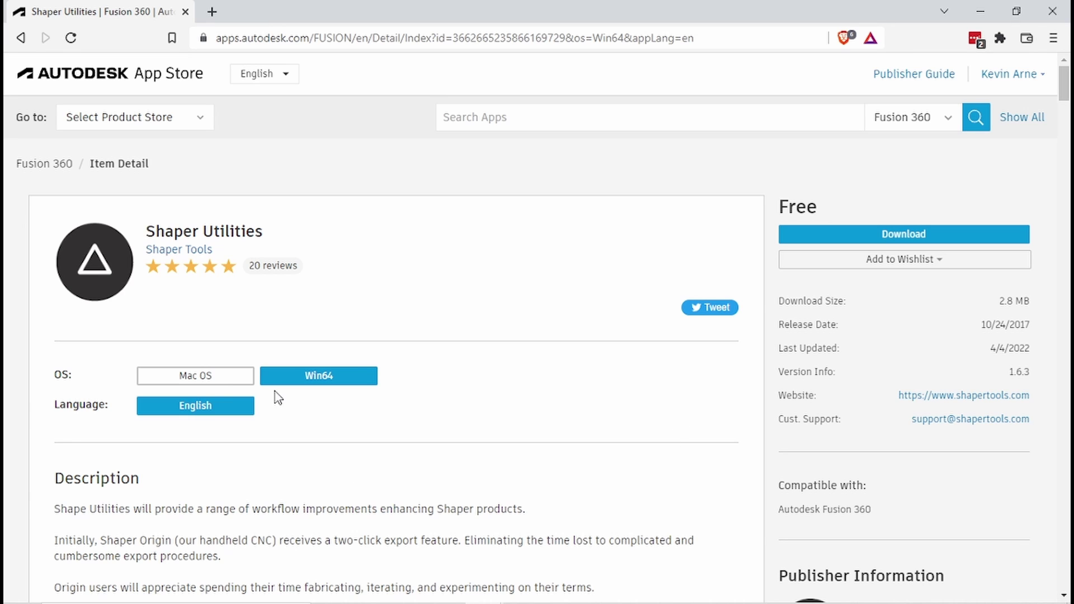
Step: View the Mac OS version of the Shaper Utilities listing and return to the Win64 version
left_click(232, 383)
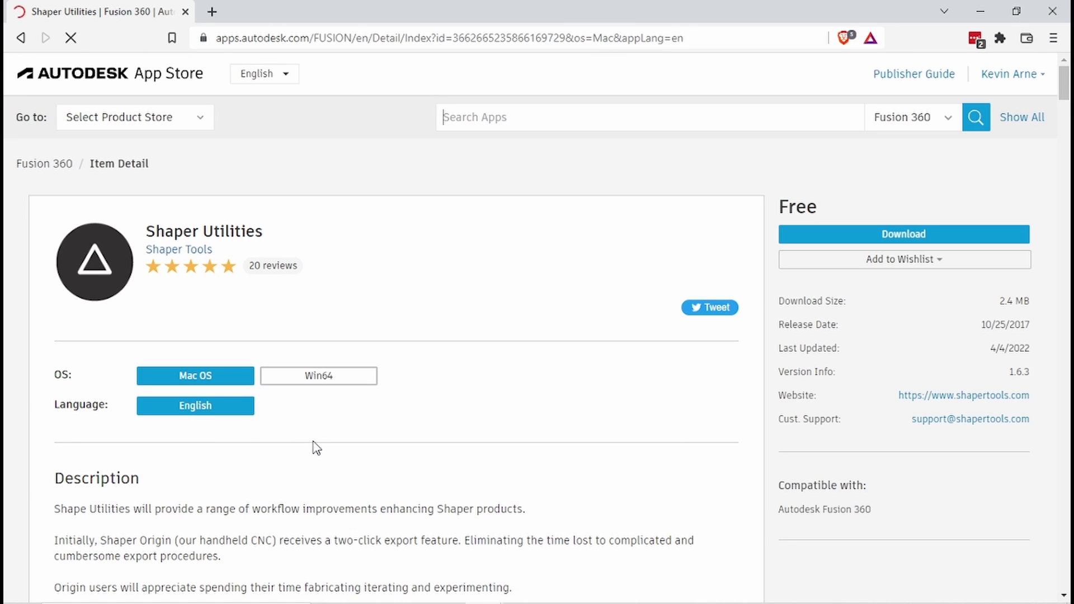
left_click(330, 379)
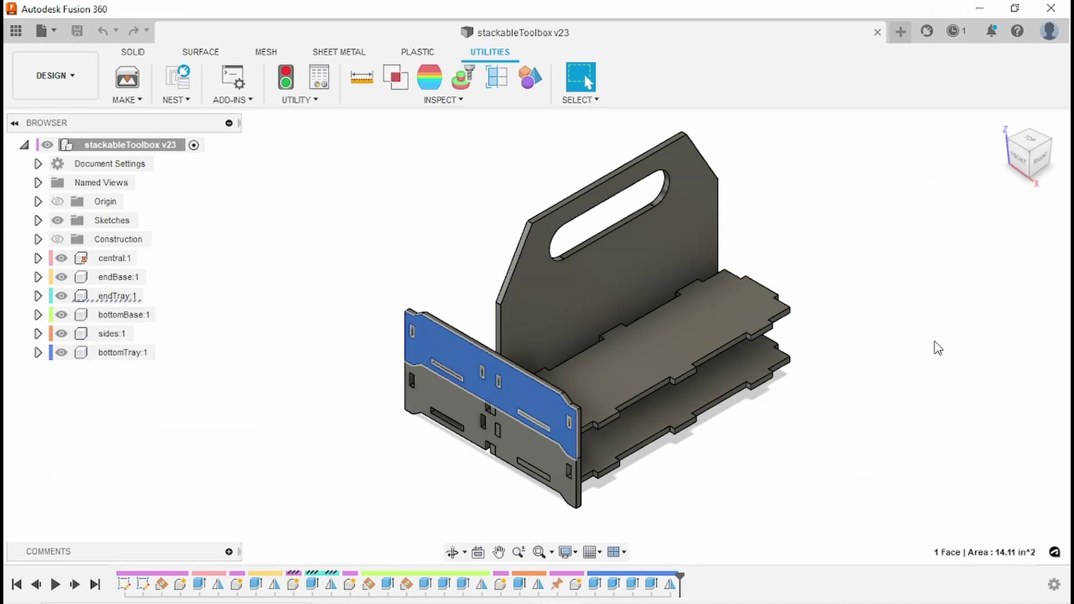
left_click(134, 52)
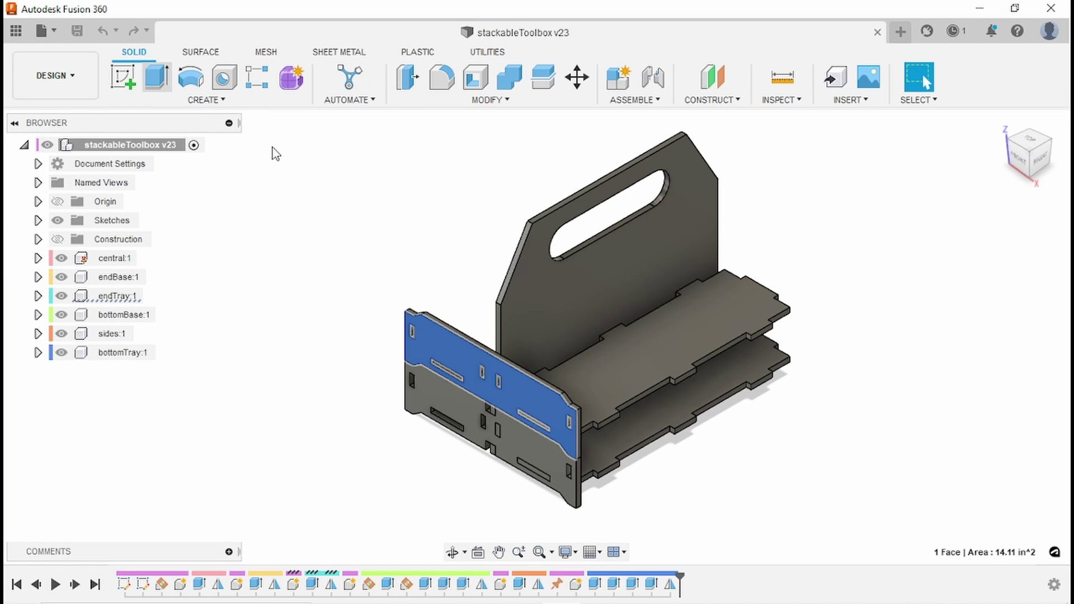
left_click(501, 56)
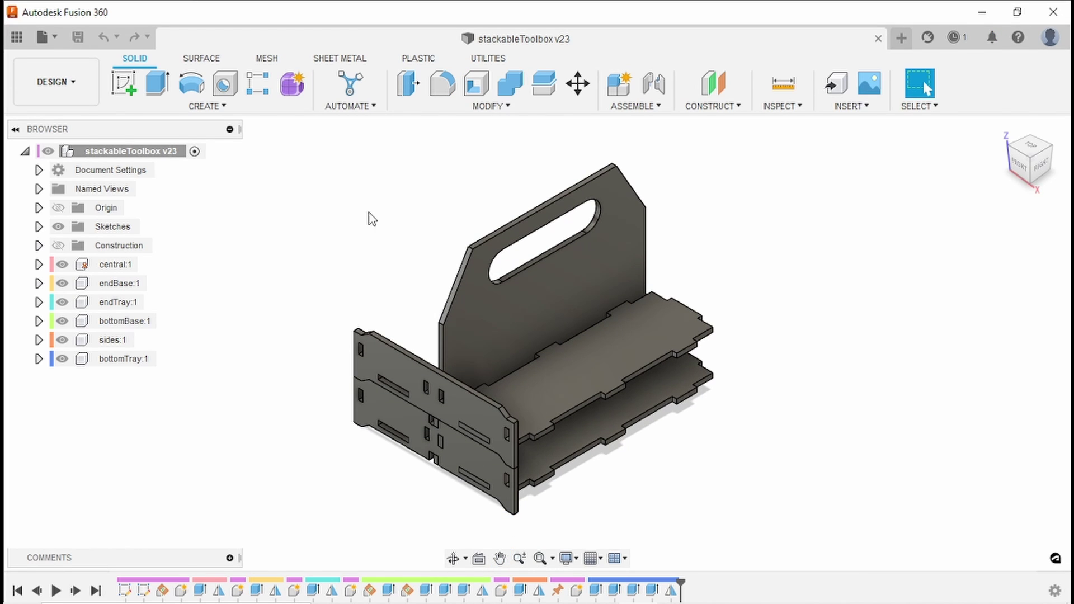
Step: Start the Export to Origin command and review the advanced input types, leaving the Advanced option off
left_click(496, 65)
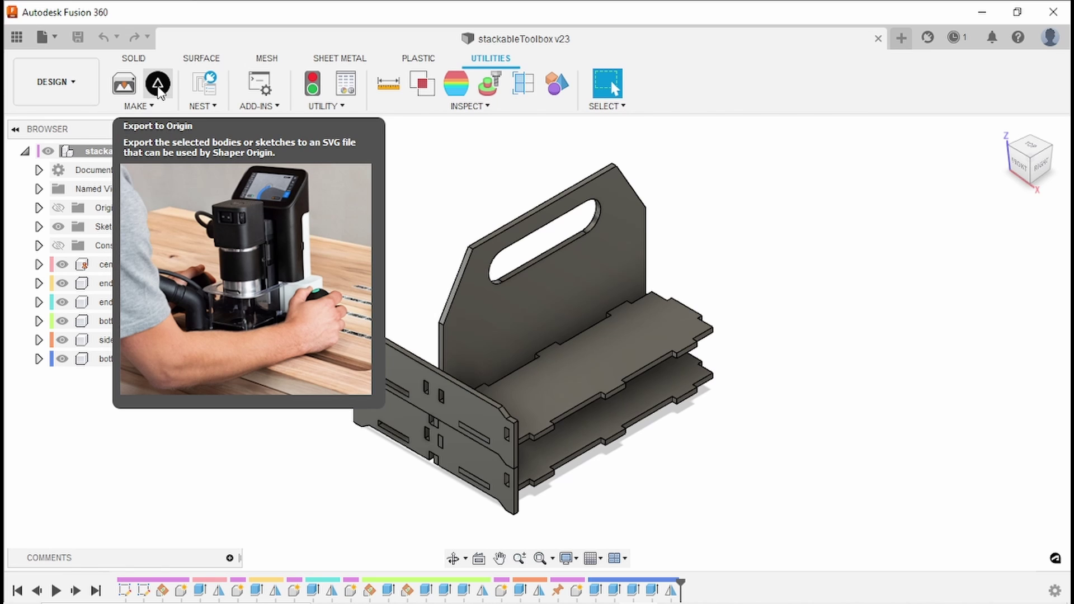
left_click(159, 92)
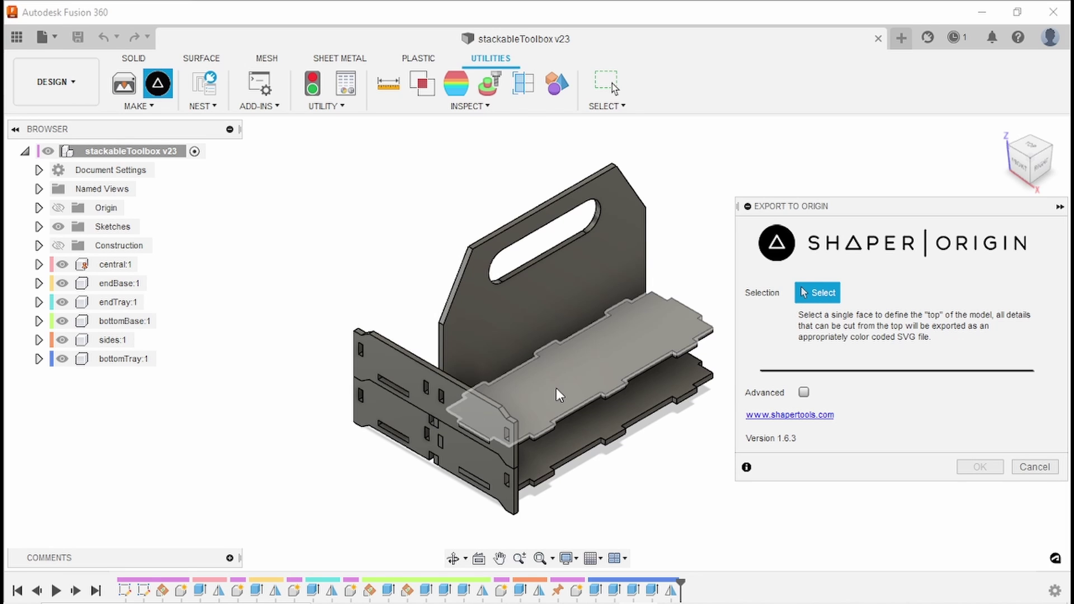
left_click(804, 392)
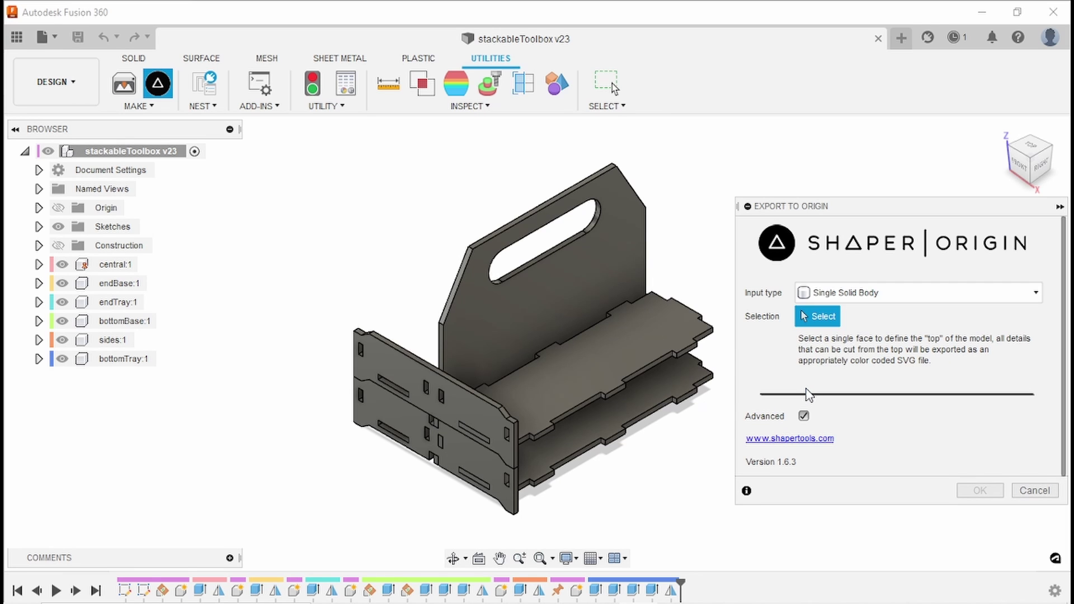
left_click(898, 293)
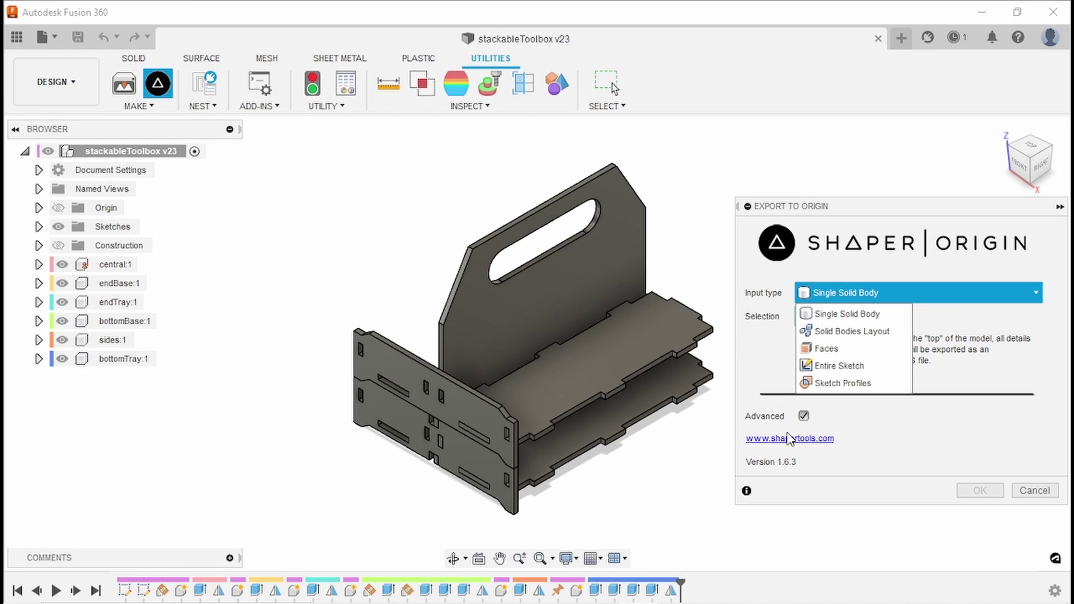
left_click(804, 416)
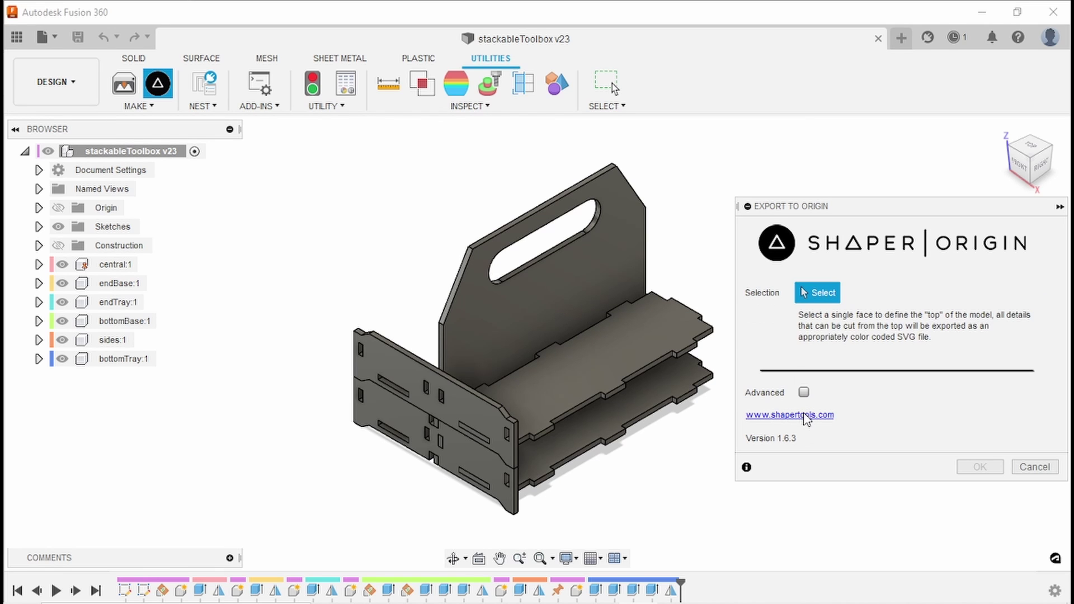
left_click(476, 401)
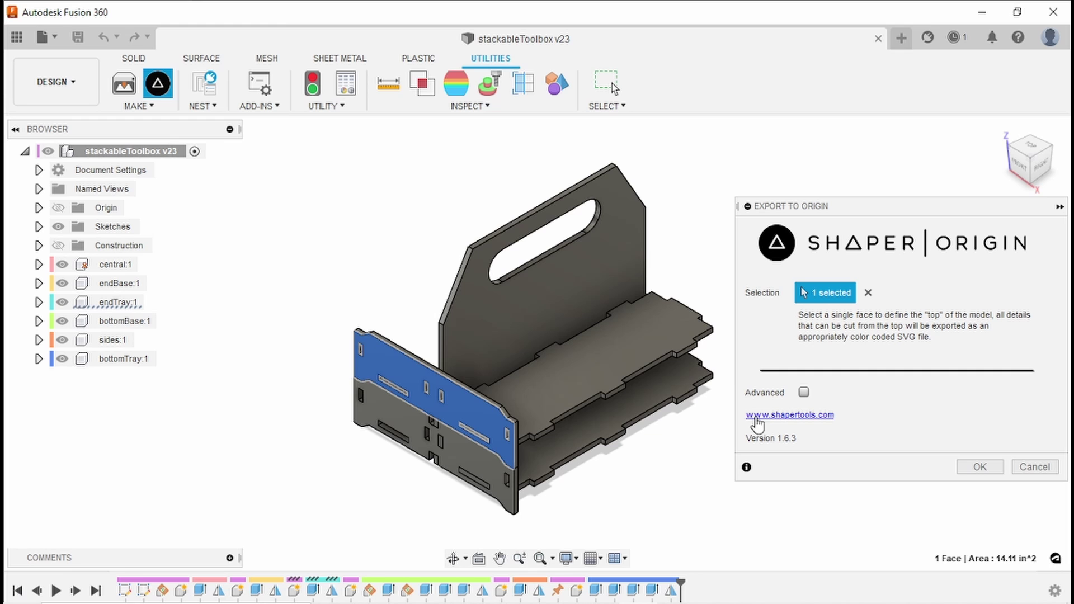
scroll(449, 404, "up", 5)
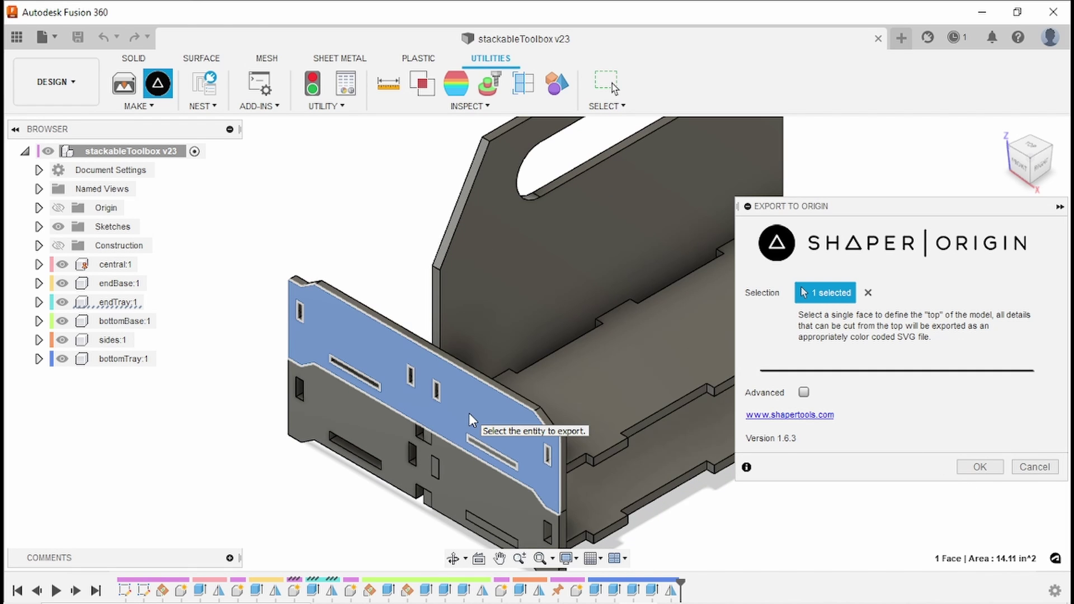
left_click(867, 293)
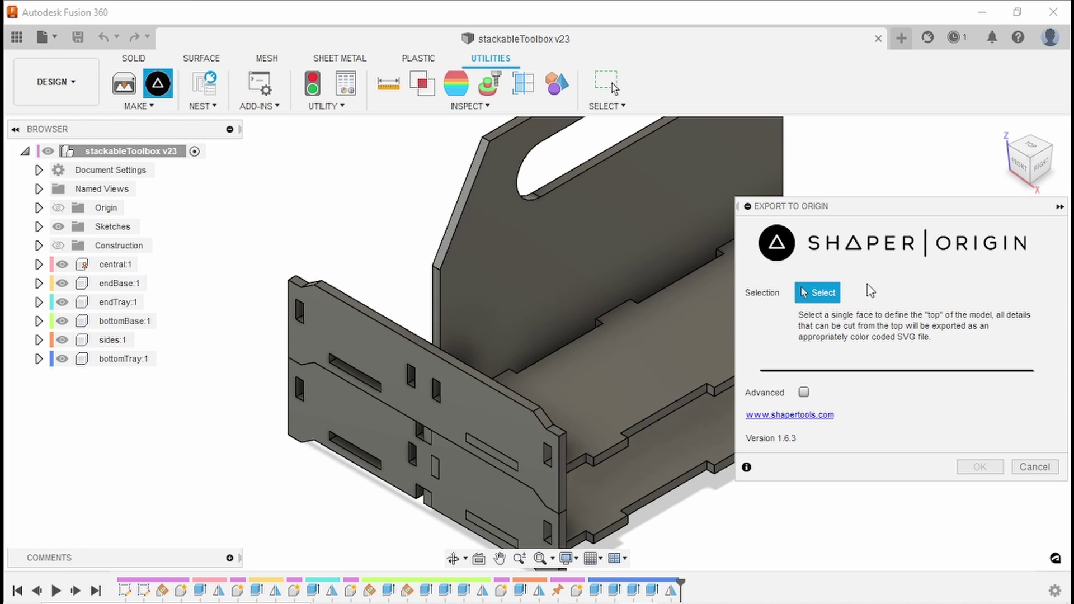
left_click(509, 396)
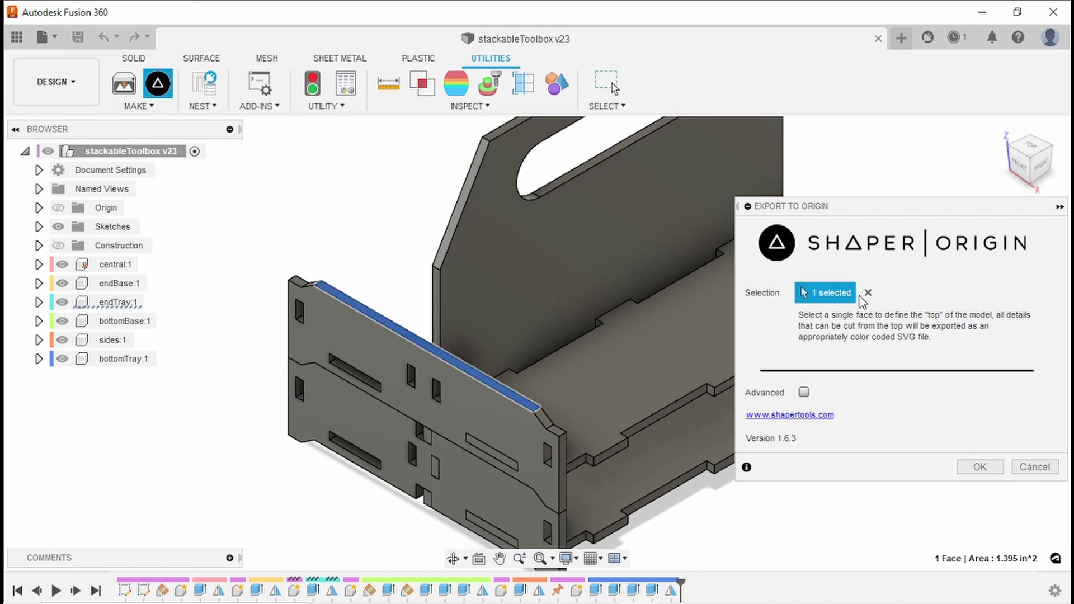
Step: Export the endTray panel from its large outer face to the Desktop as an SVG file named Body12
left_click(471, 389)
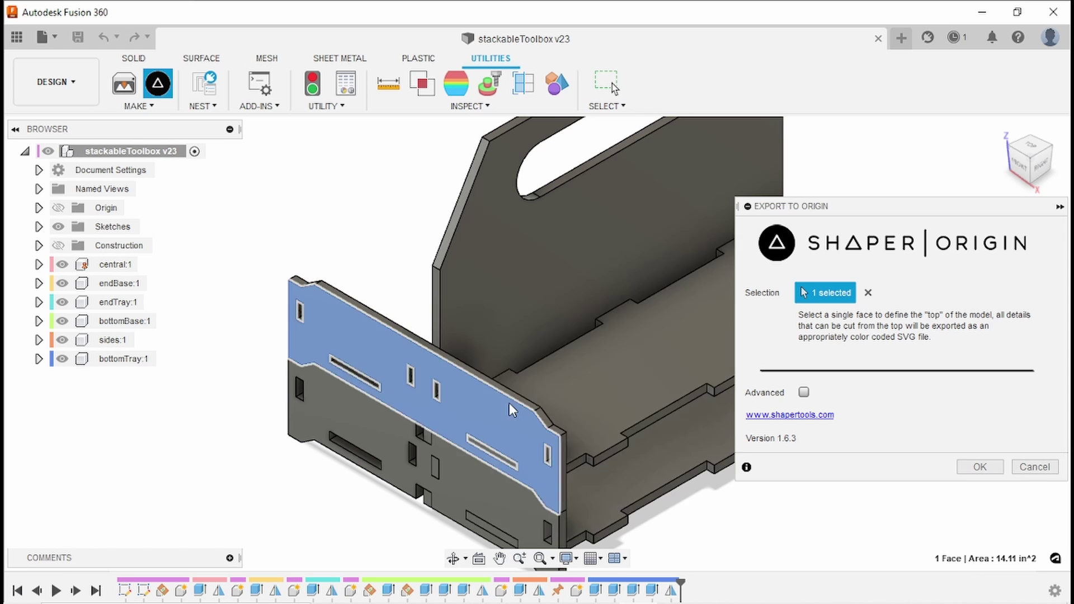
left_click(976, 467)
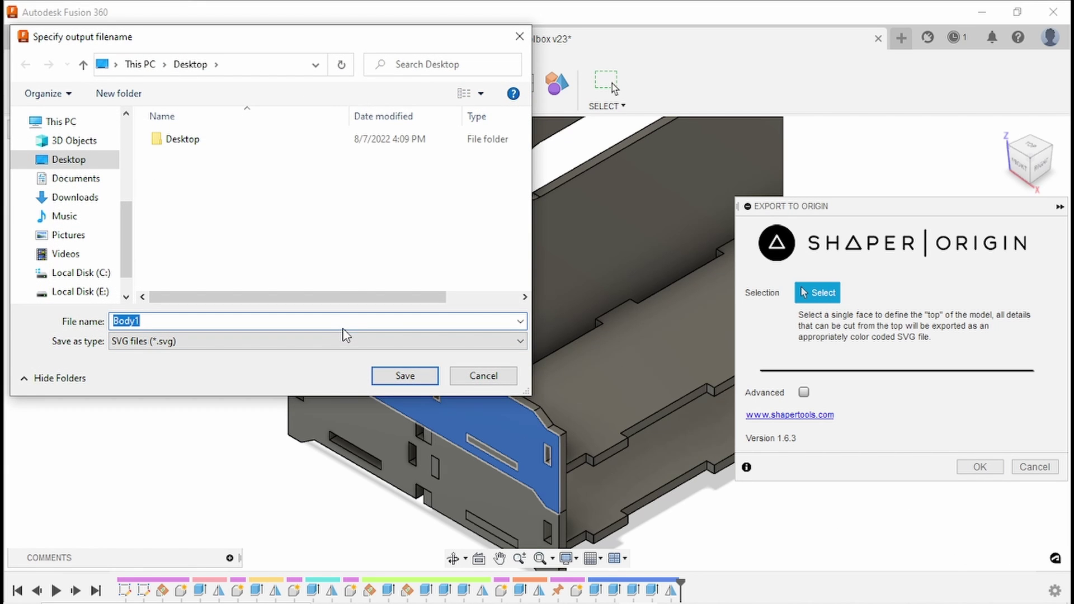
left_click(329, 326)
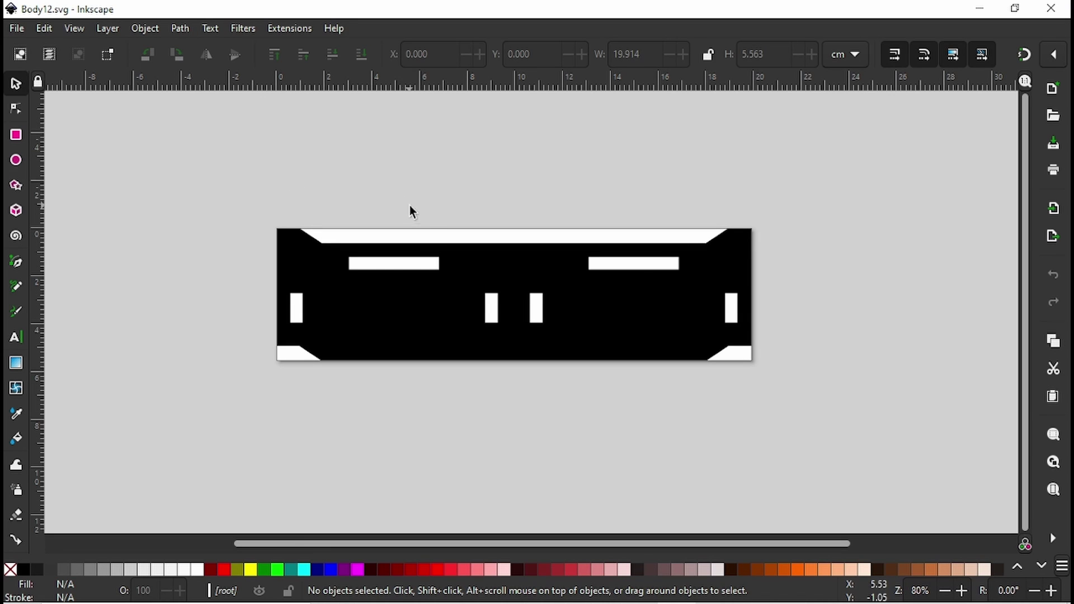
Step: Switch to Inkscape with Body12.svg and inspect the panel's horizontal and vertical slot shapes by selecting them individually
left_click(431, 264)
left_click(631, 266)
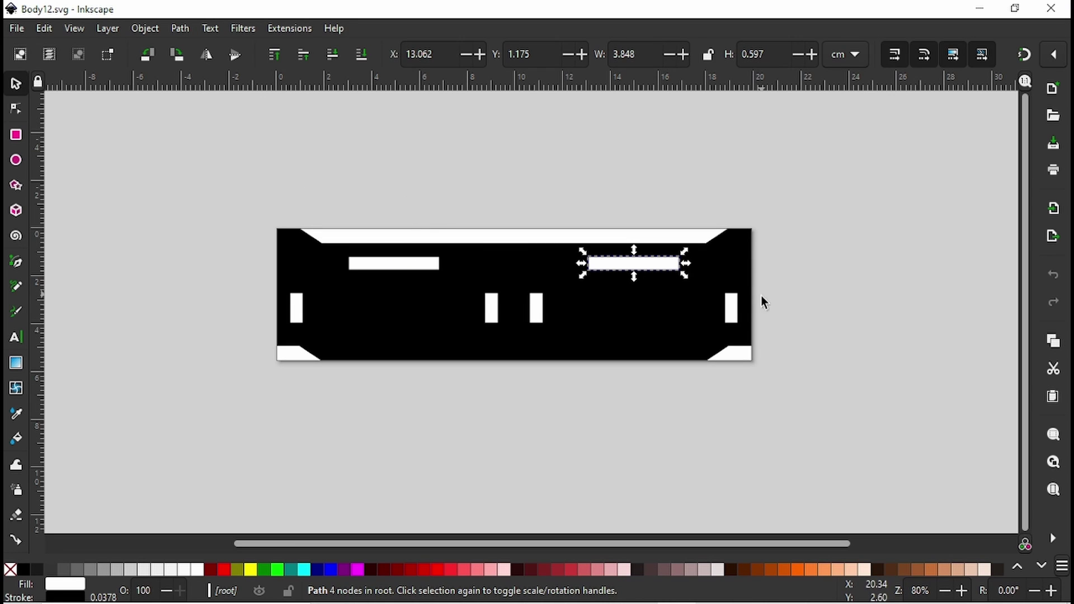
left_click(731, 308)
left_click(536, 314)
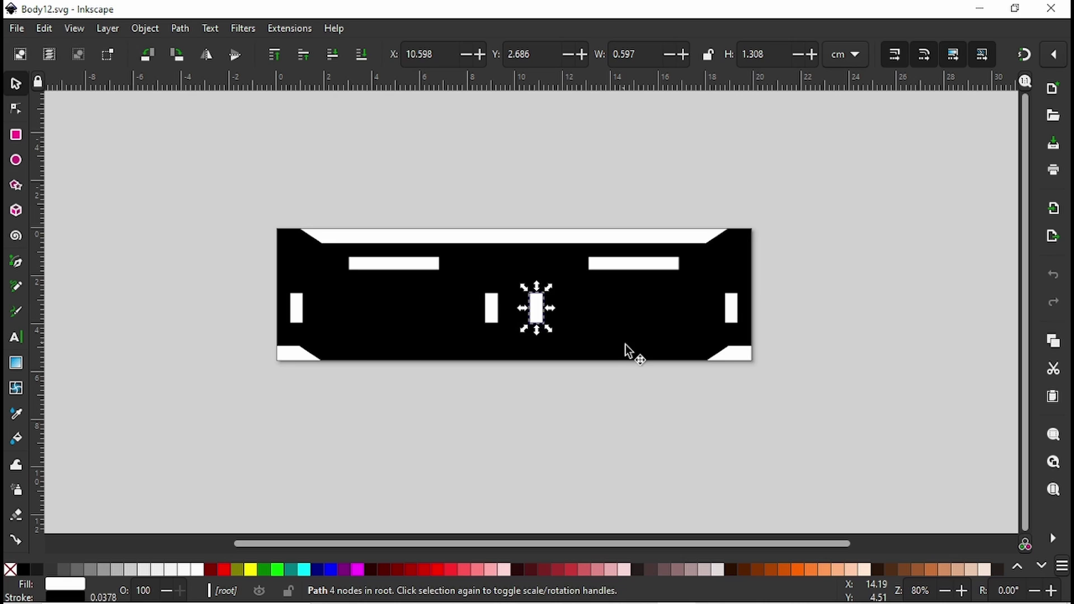
Step: Remove the fill from the outer panel path and give it a flat black stroke
left_click(639, 353)
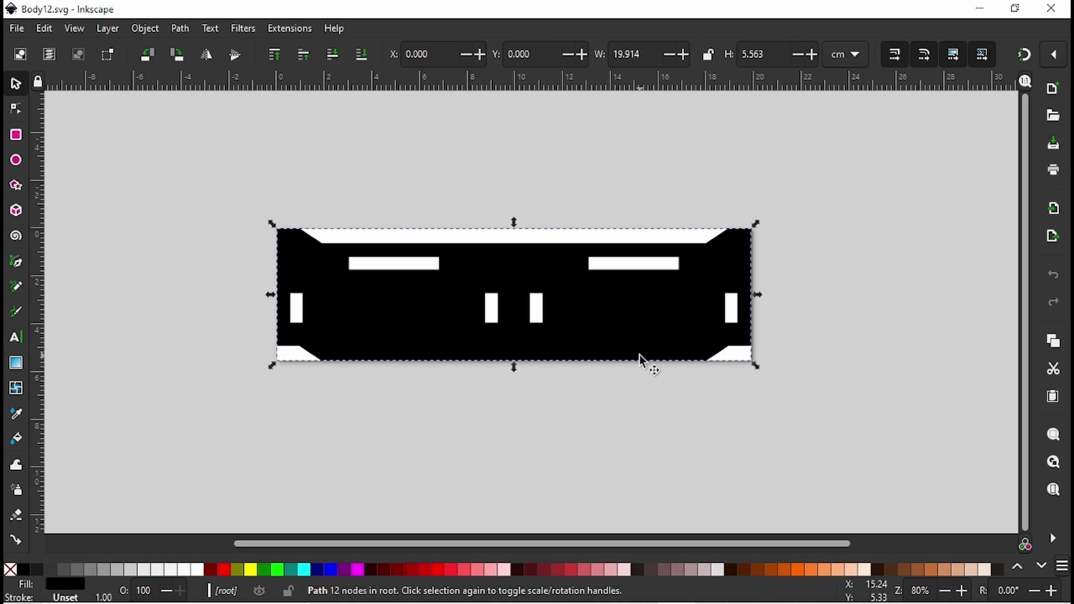
left_click(155, 31)
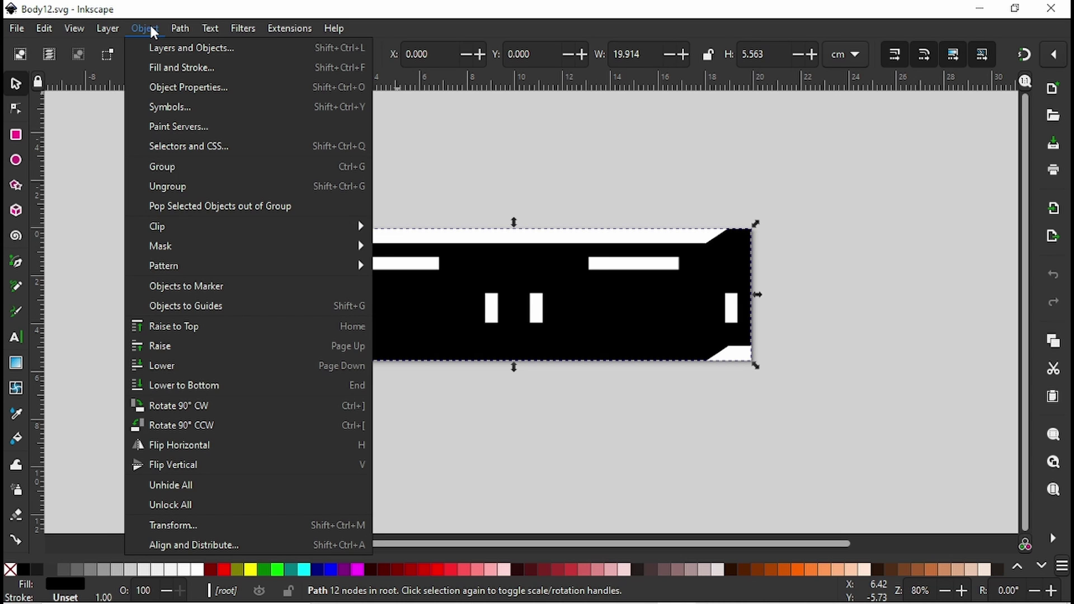
left_click(154, 68)
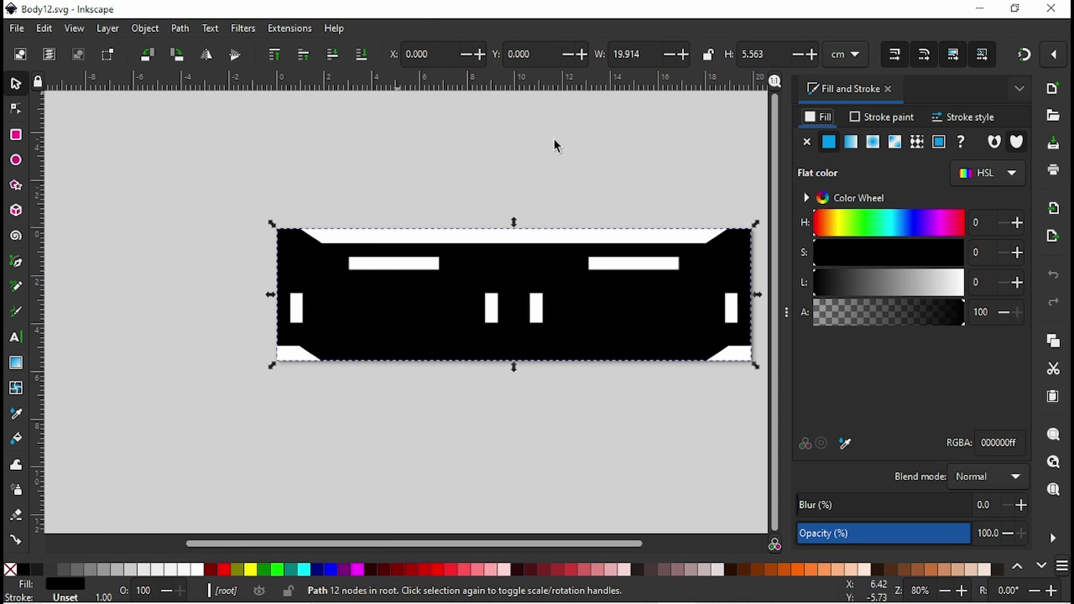
left_click(811, 140)
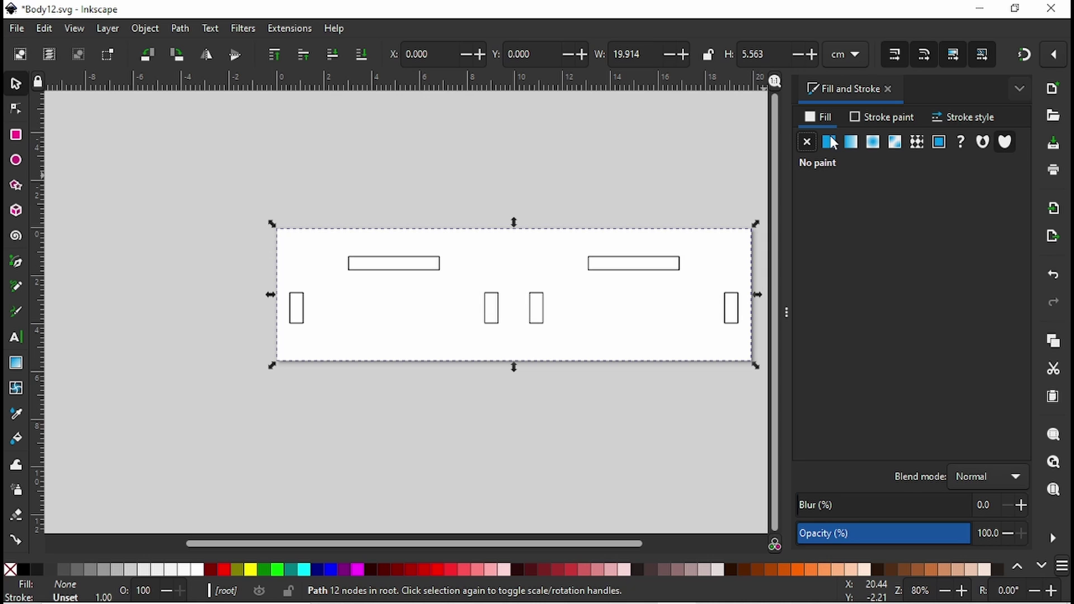
left_click(888, 118)
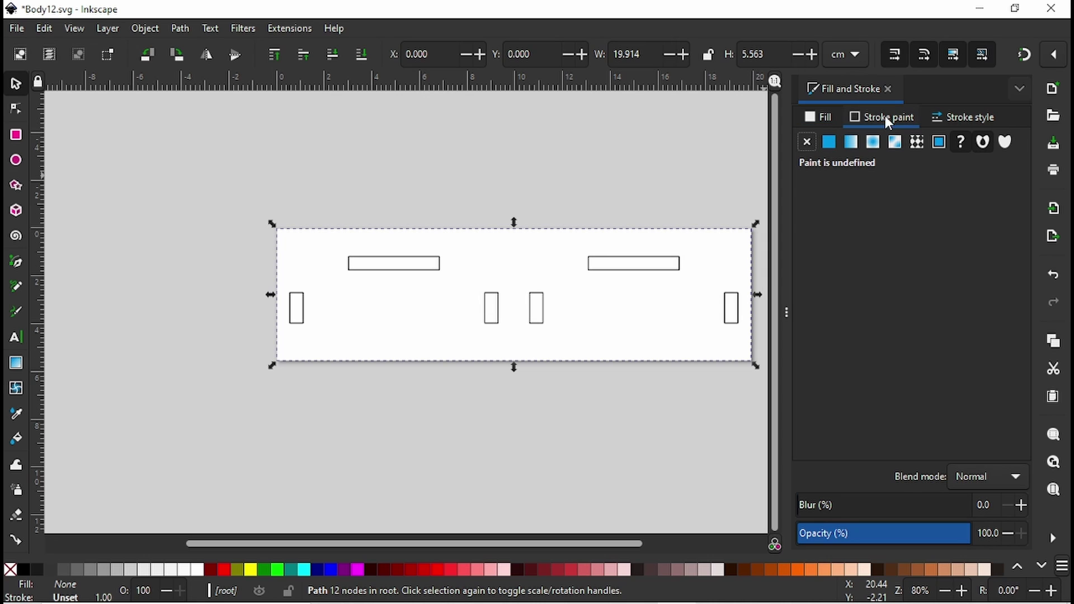
left_click(827, 143)
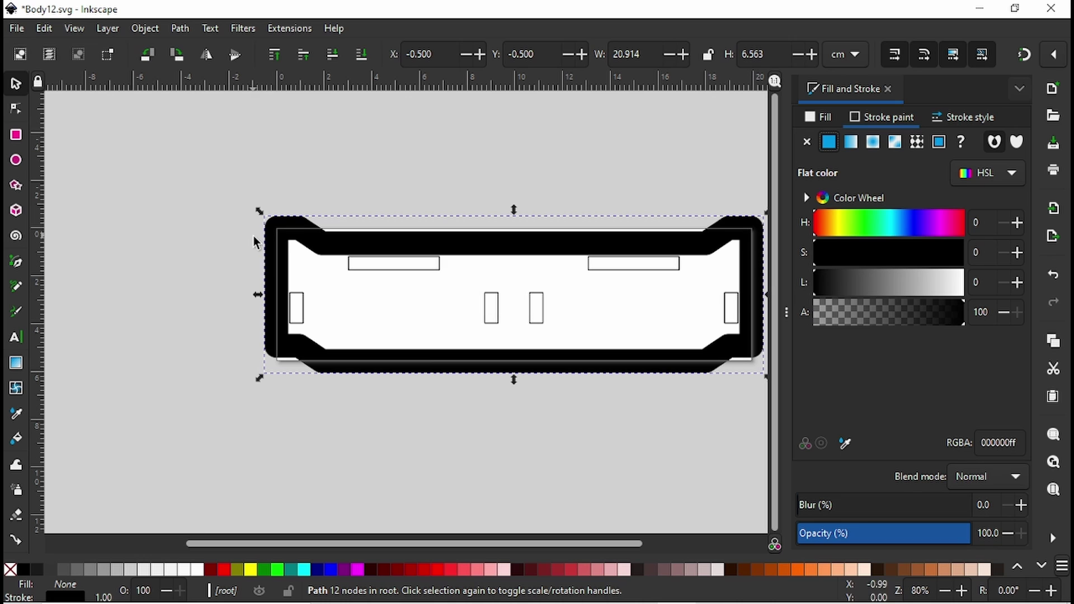
Step: Set the outer panel path's stroke width to 0.006 in and deselect it
left_click(974, 117)
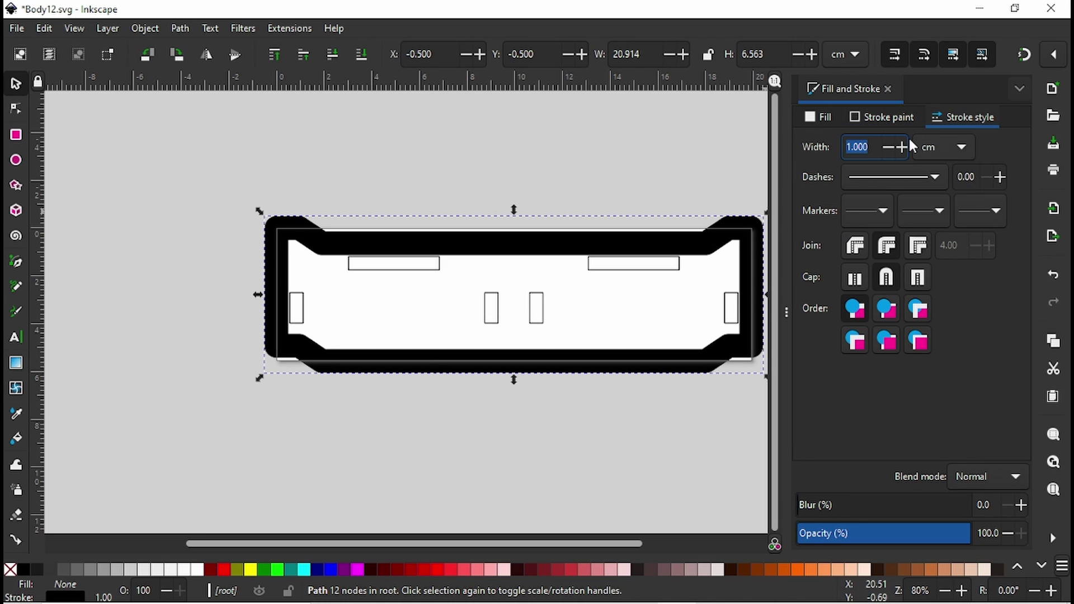
left_click(945, 146)
left_click(937, 214)
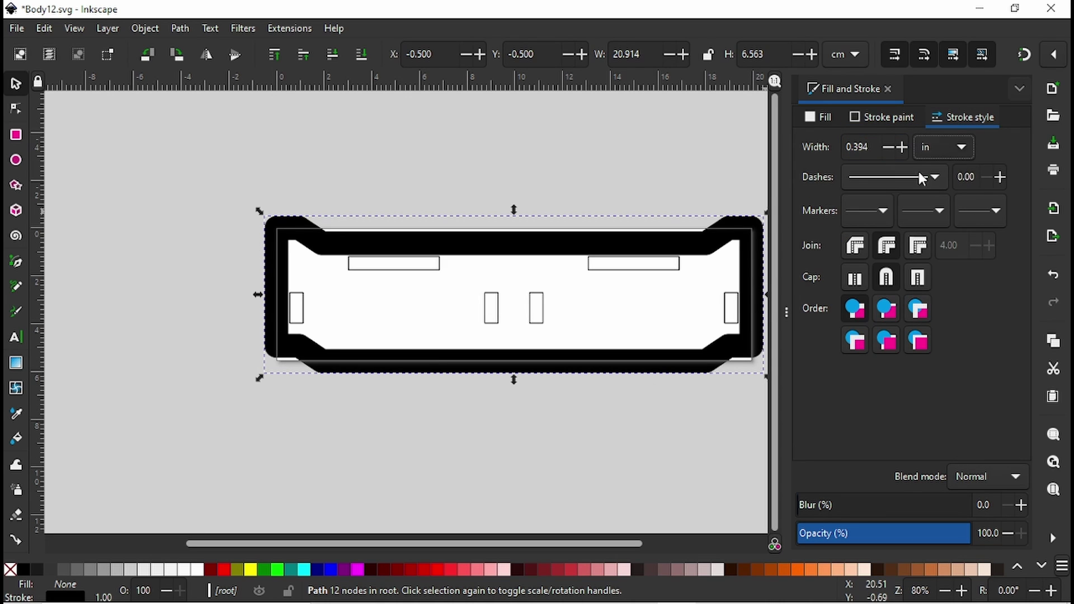
double_click(876, 148)
type("006")
key("Return")
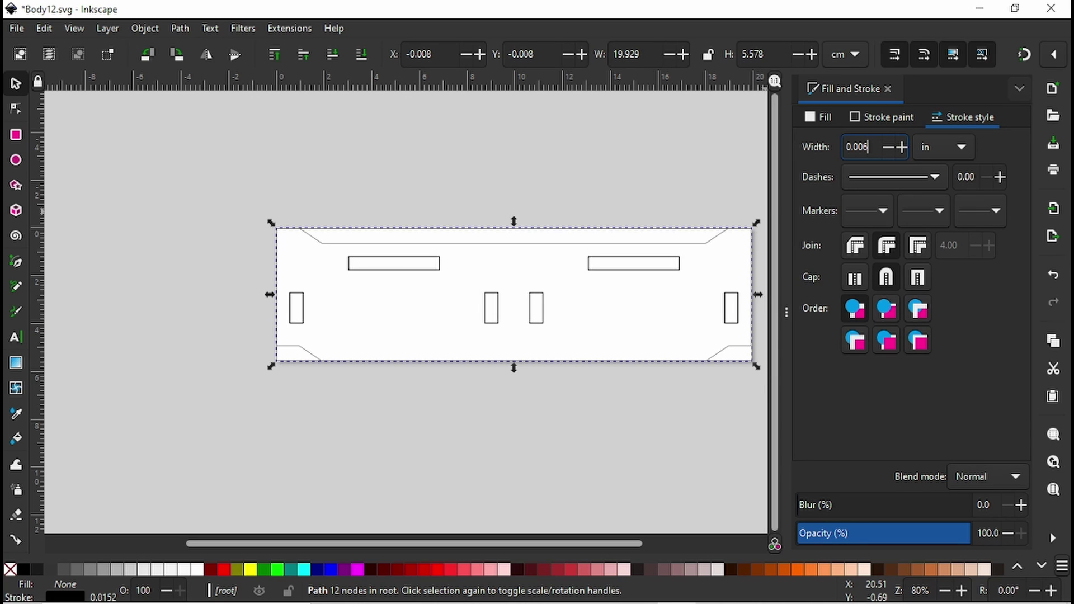
left_click(625, 180)
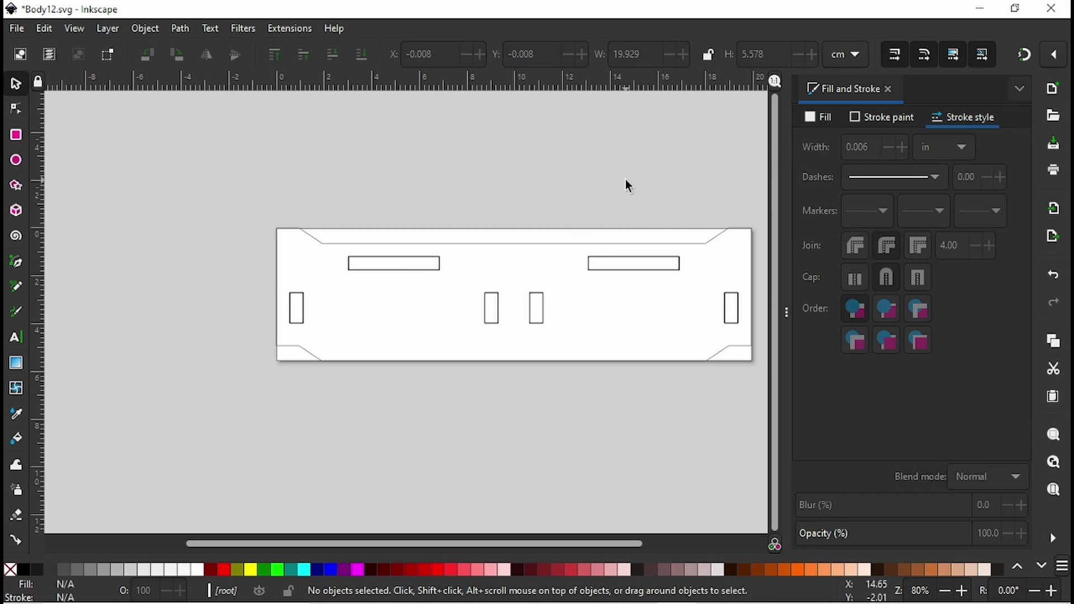
Step: Try to recolour the outer panel path's black stroke by setting only its hue to 134
left_click(438, 249)
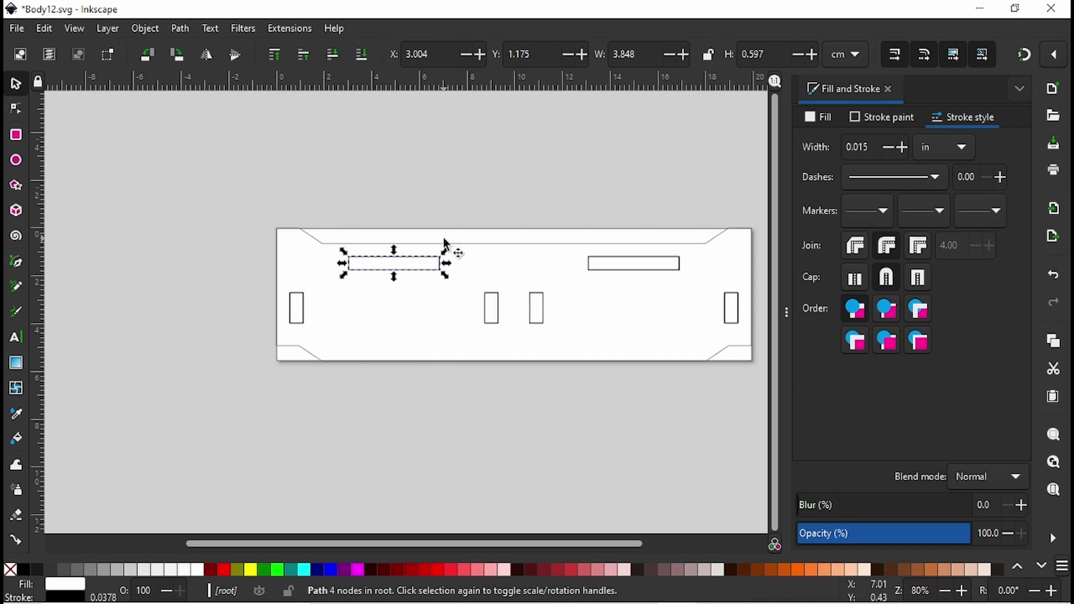
left_click(471, 242)
left_click(880, 118)
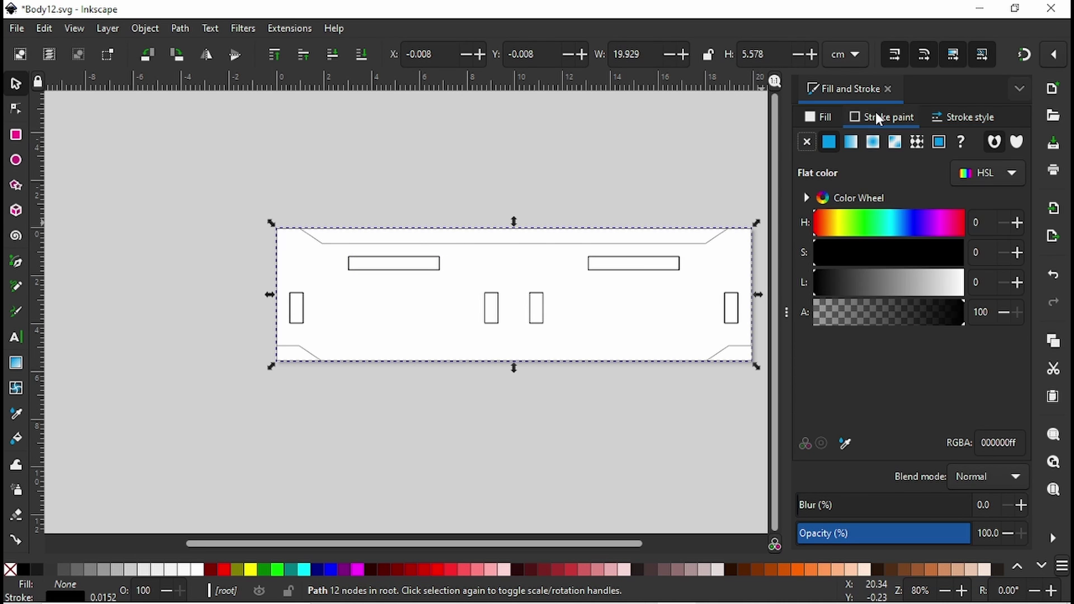
left_click(870, 221)
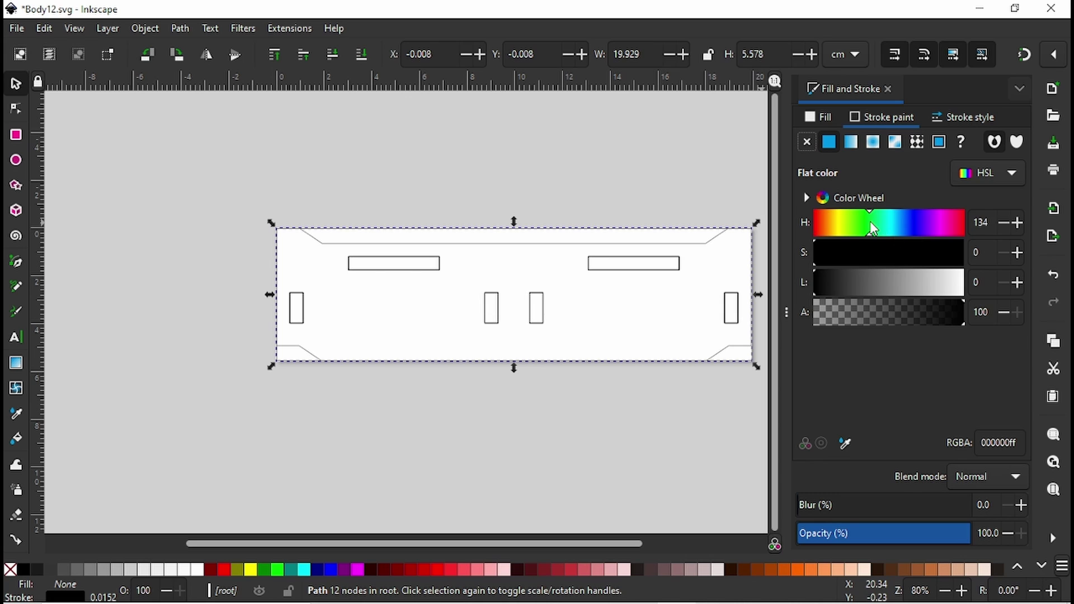
left_click(700, 177)
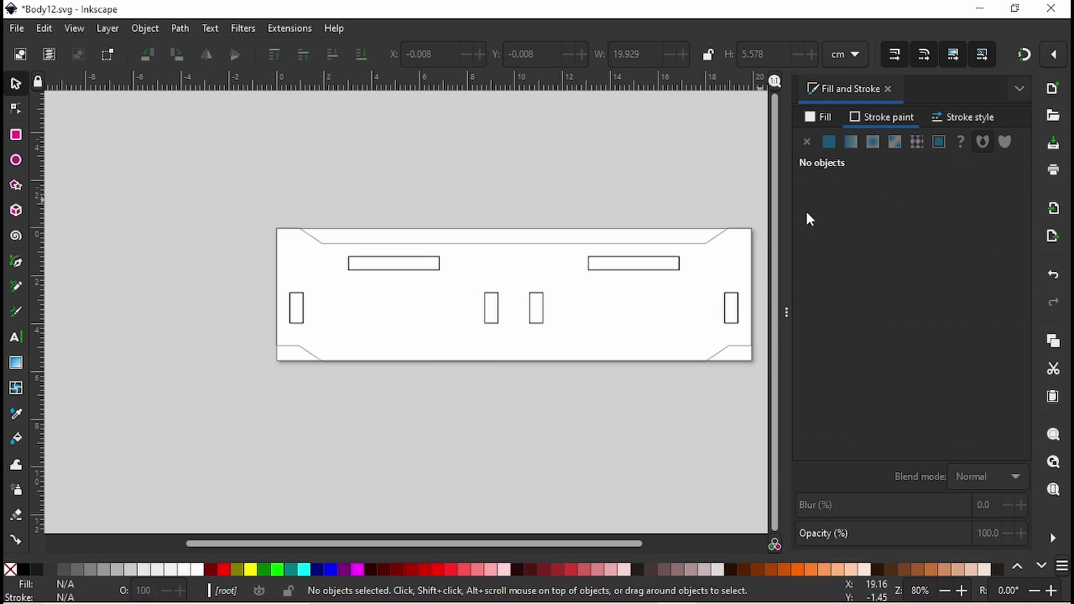
Step: Change the outer panel path's stroke colour to red and deselect the path
left_click(617, 247)
left_click(582, 183)
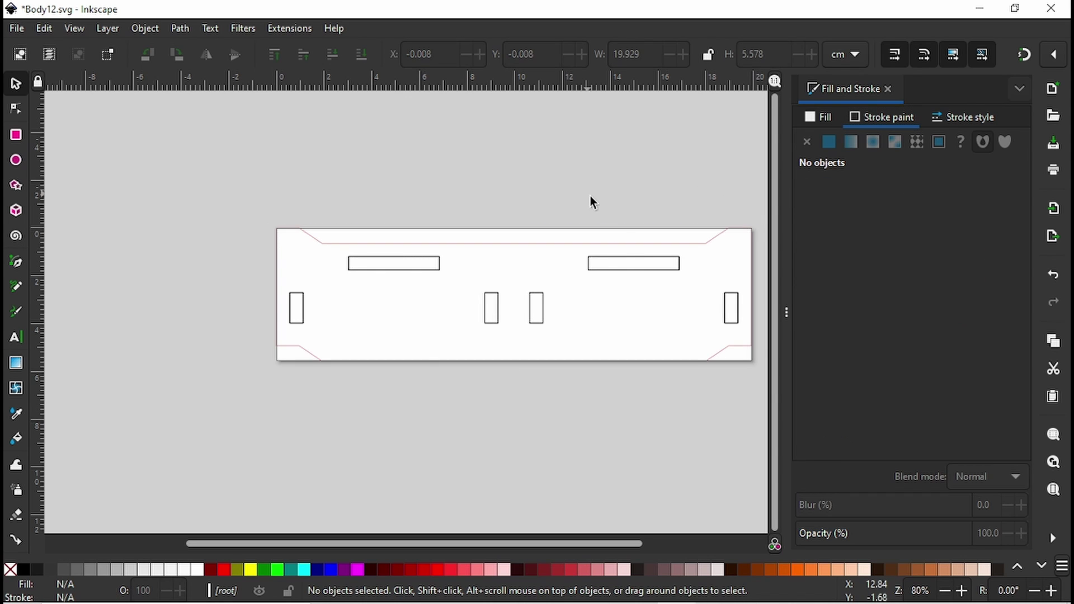
middle_click_drag(615, 209, 539, 200)
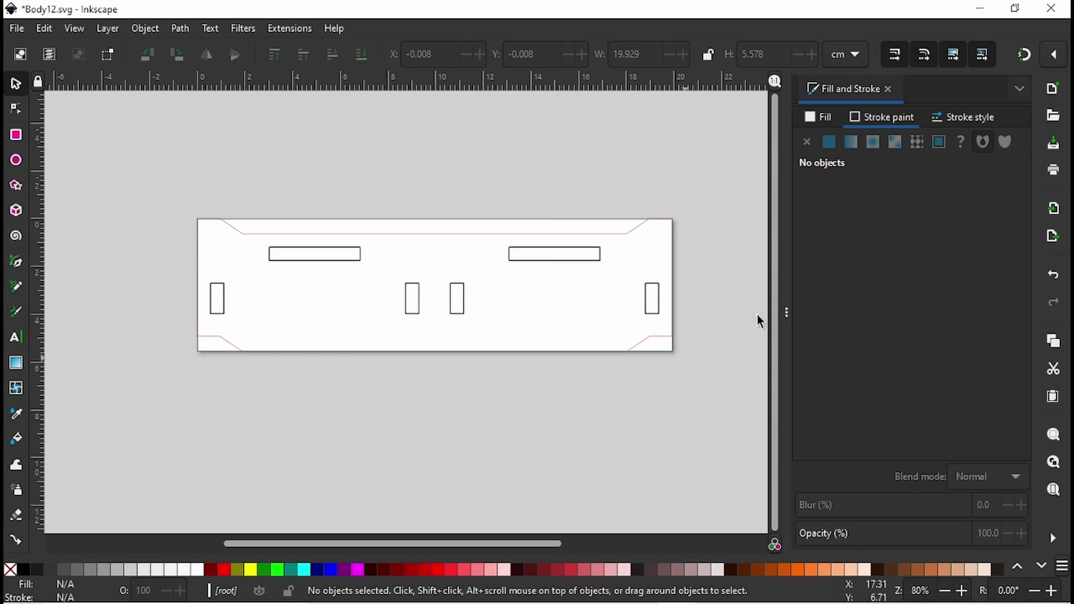